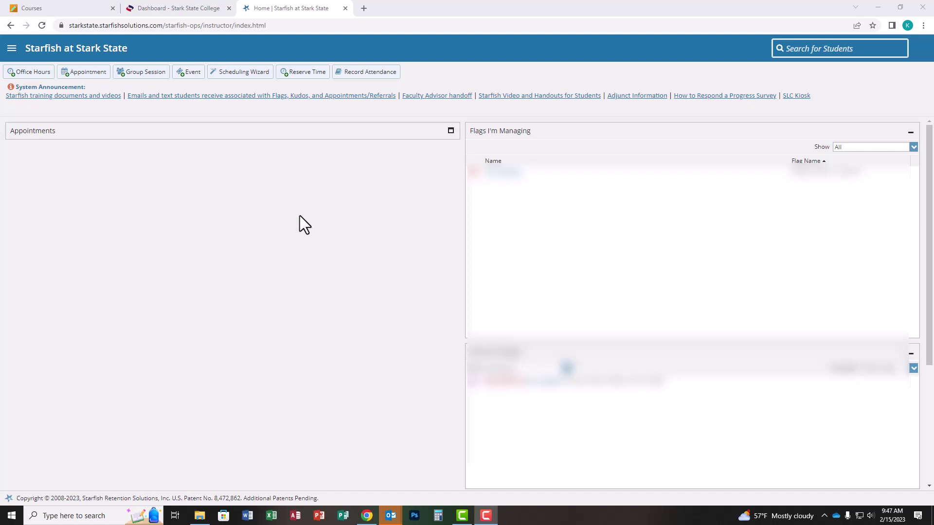
- Open the tracking list of the students section
left_click(12, 52)
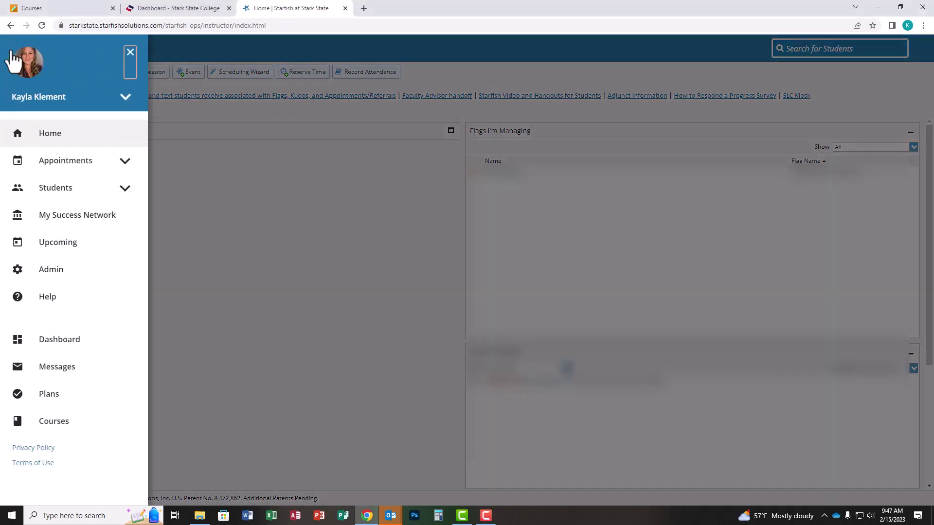
left_click(54, 192)
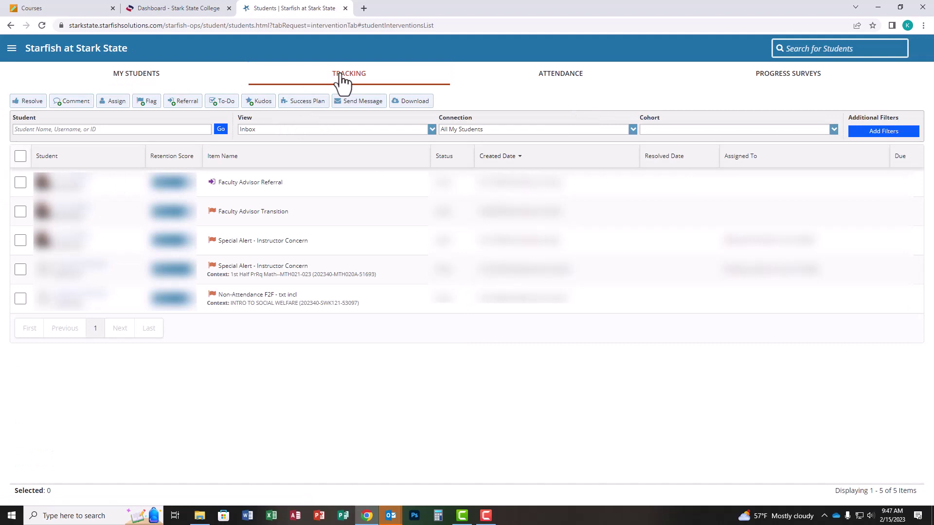
left_click(374, 78)
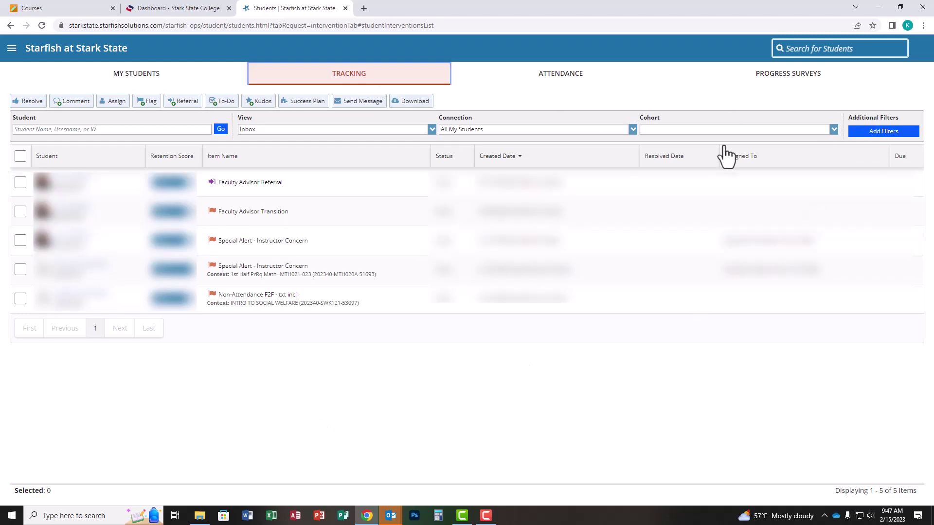
- Filter the tracking items by the item name Faculty Advisor Transition with active status
left_click(882, 132)
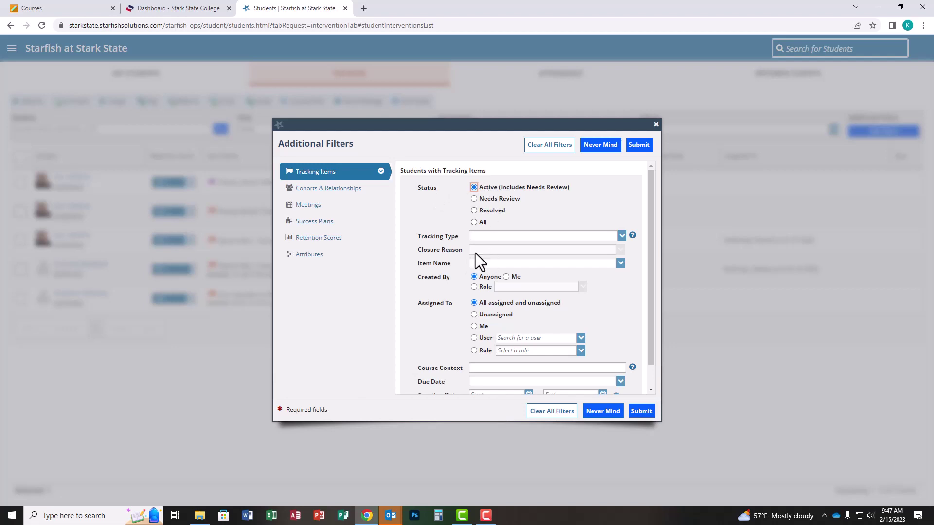
left_click(504, 266)
scroll(497, 342, "down", 3)
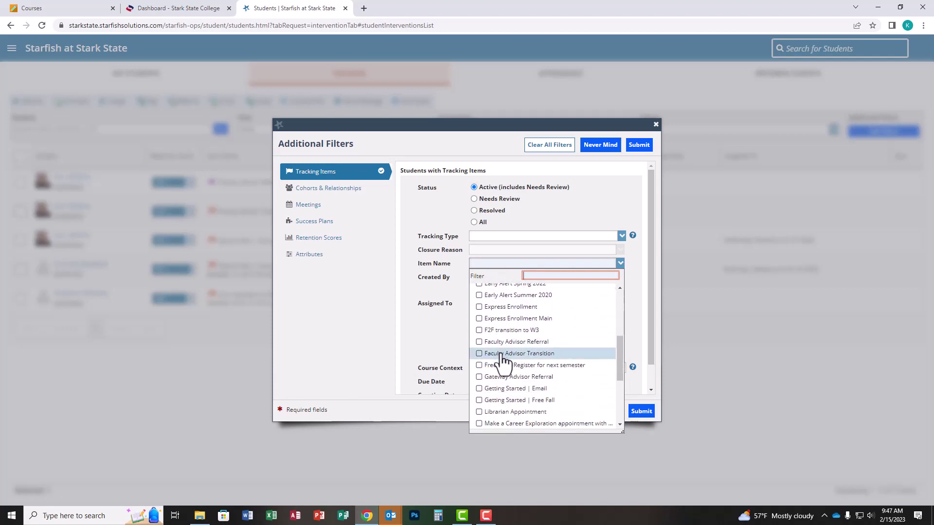
left_click(501, 355)
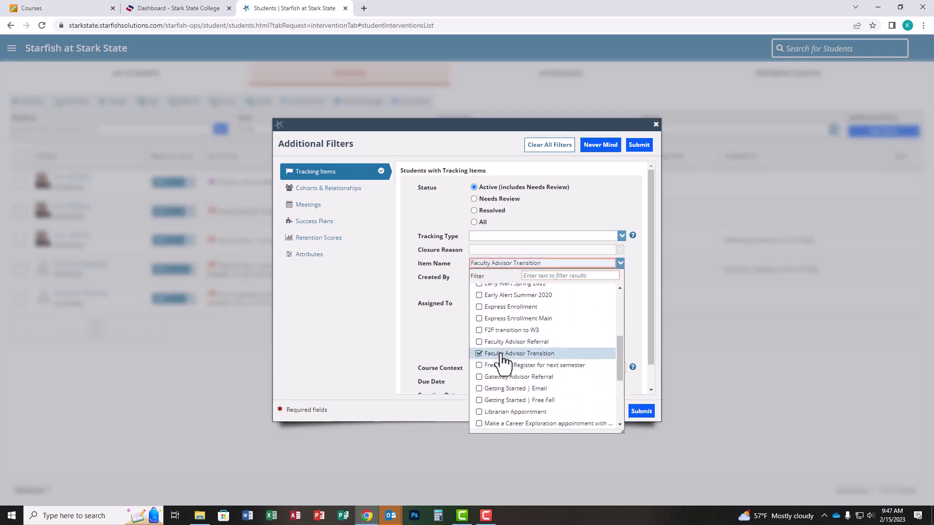
left_click(592, 203)
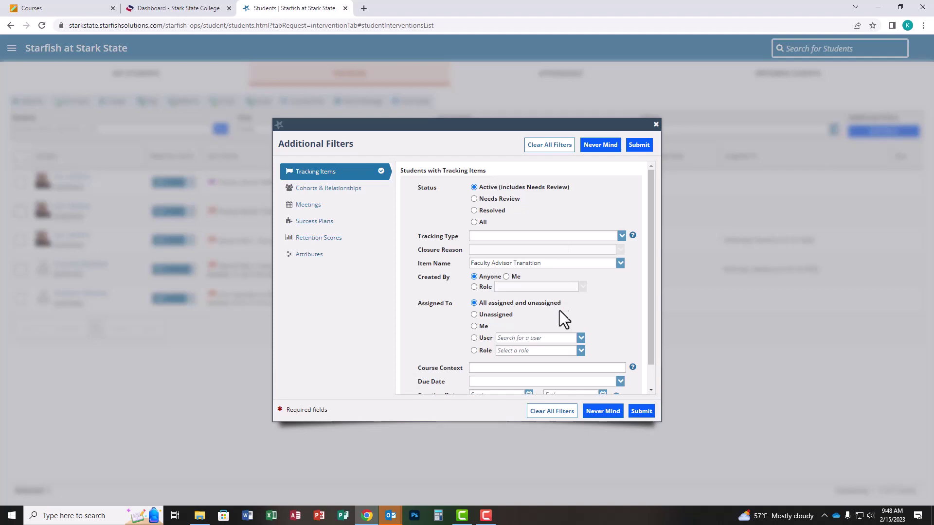
left_click(641, 411)
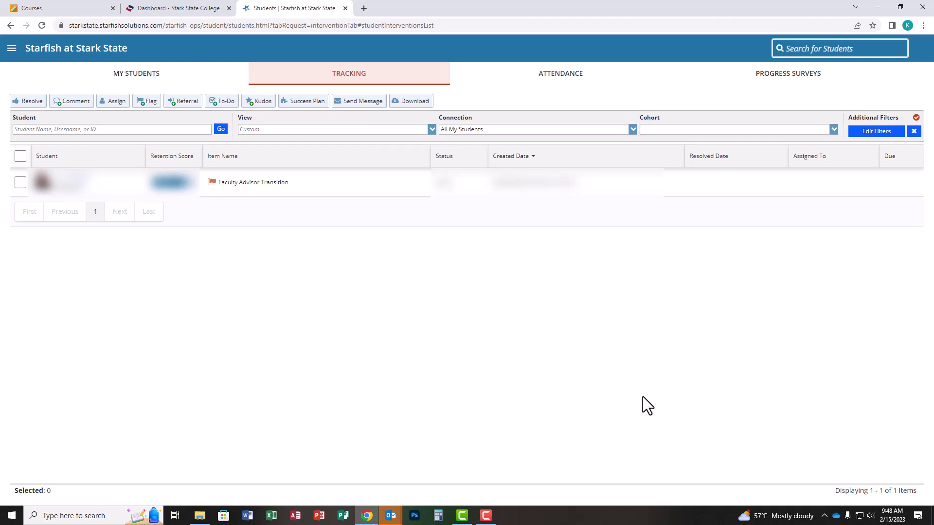
- Select all students in the filtered list and start a comment note for them
left_click(20, 156)
left_click(65, 103)
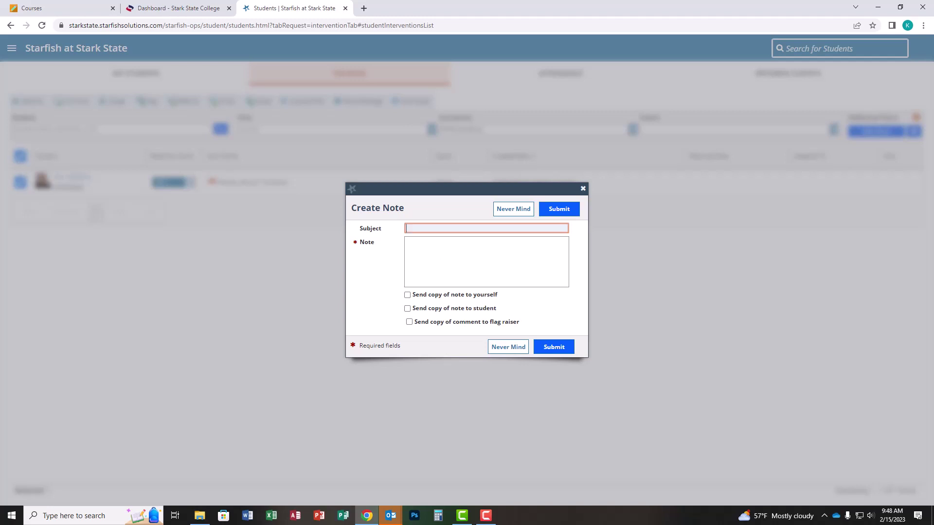
left_click(443, 245)
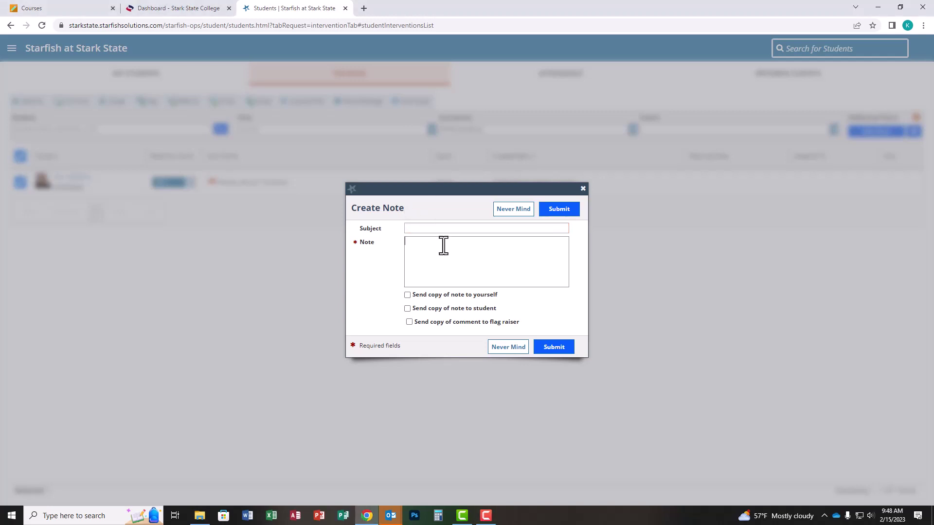
key("ctrl+v")
scroll(444, 253, "up", 1)
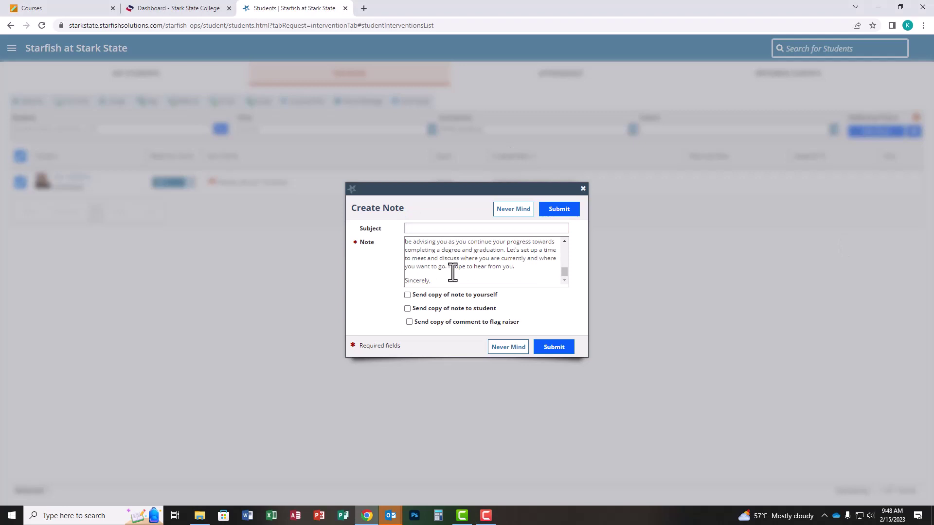
scroll(452, 273, "up", 3)
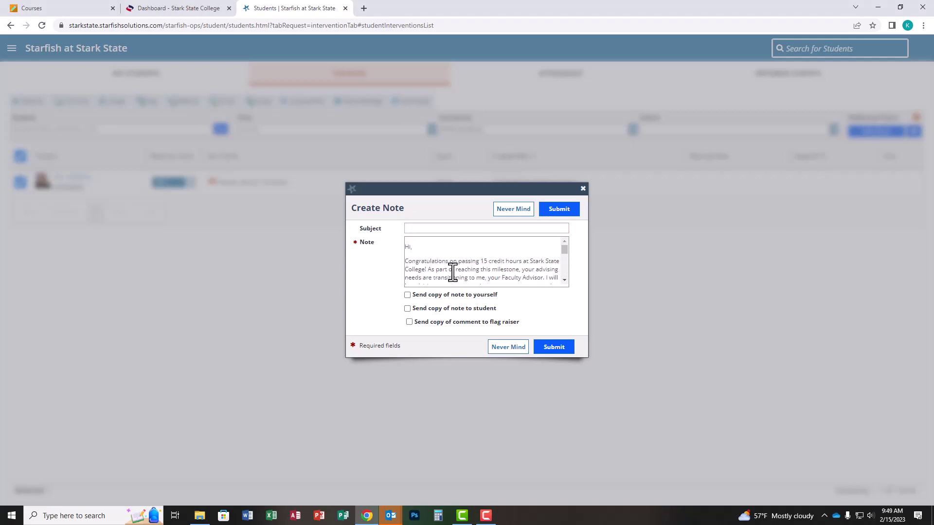
triple_click(453, 273)
key("ctrl+z")
key("ctrl+a")
key("Delete")
- Paste the prepared 15-credit-hour congratulations message as the note text and set the subject to "Faculty Advisor Information"
key("ctrl+v")
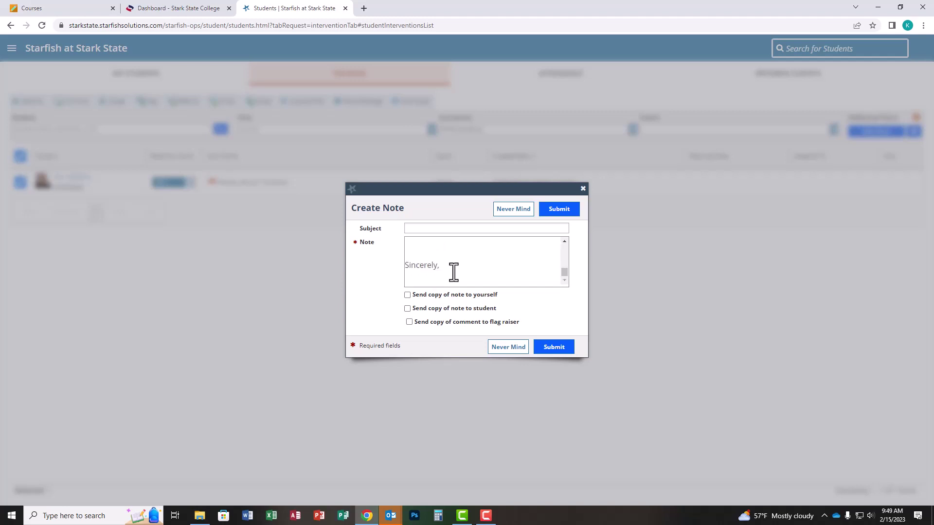
scroll(452, 272, "up", 5)
left_click(441, 228)
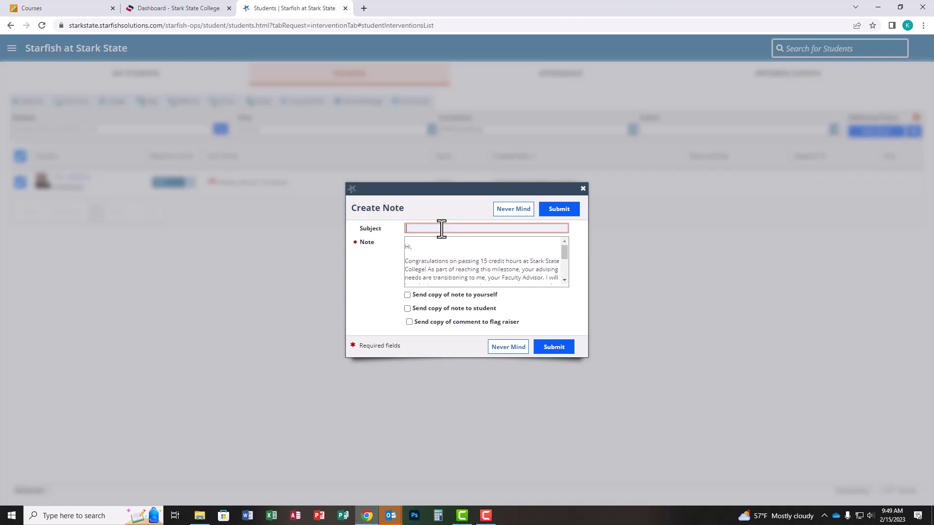
type("Faculty ADvi")
key("BackSpace")
key("BackSpace")
key("BackSpace")
type("dvisor Information")
- Trim the blank space after the note's closing and submit the note with a copy sent to the student
left_click_drag(565, 252, 567, 271)
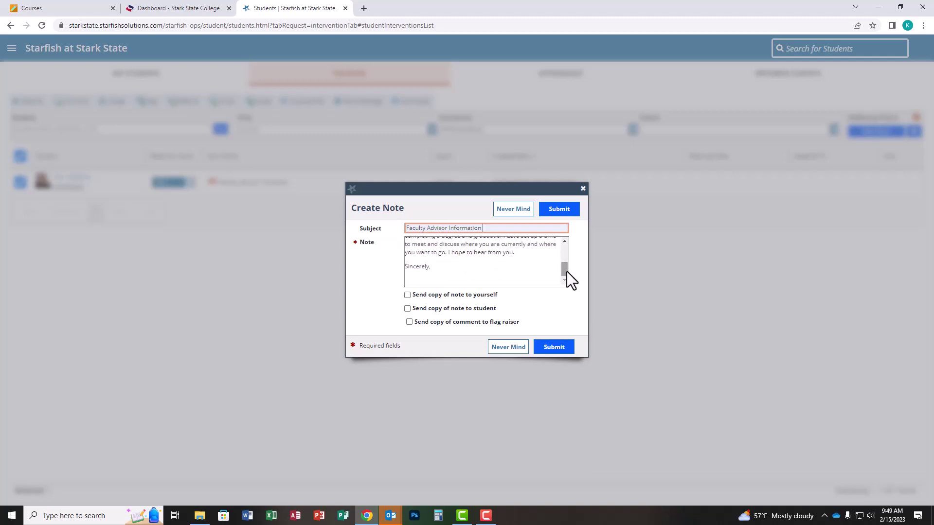
left_click(441, 278)
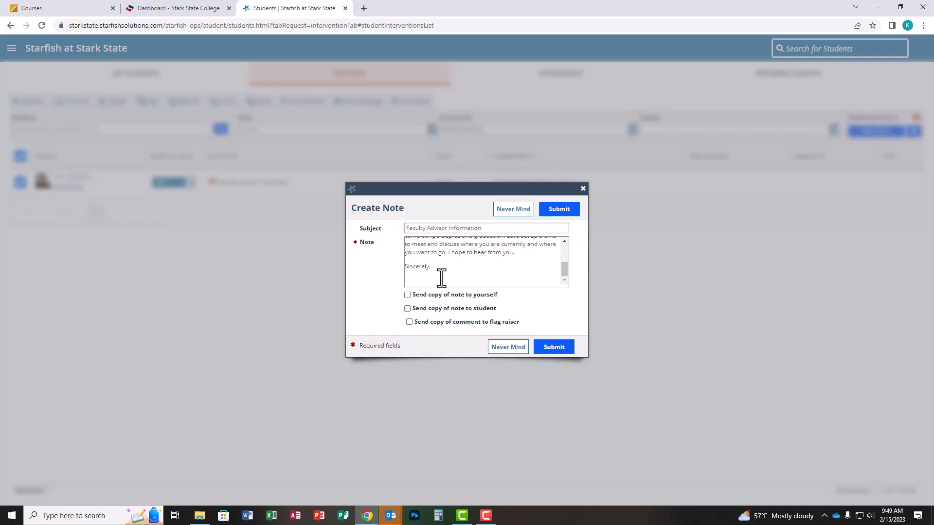
key("BackSpace")
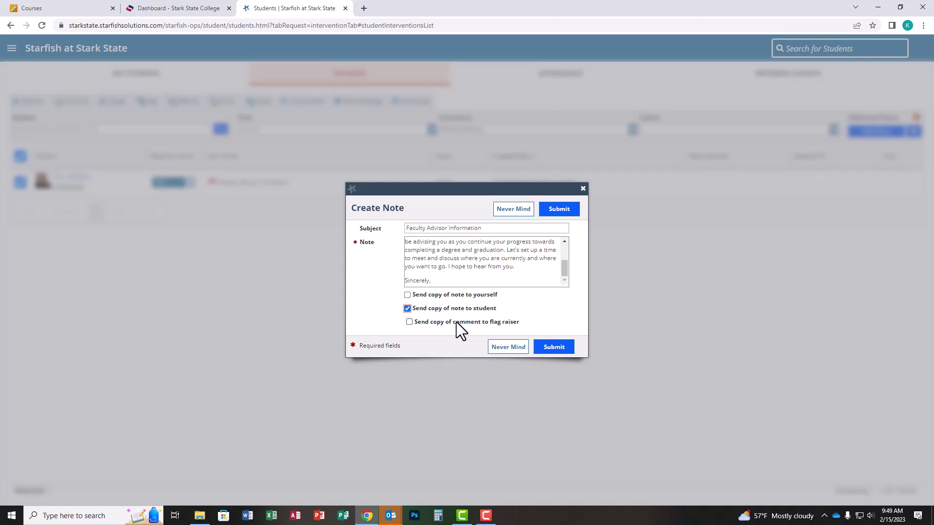
scroll(440, 265, "up", 4)
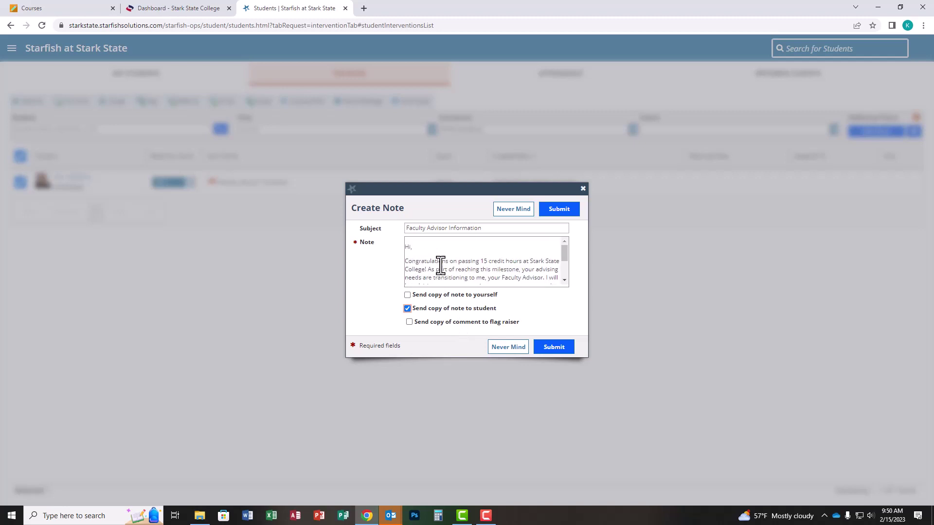
left_click(549, 345)
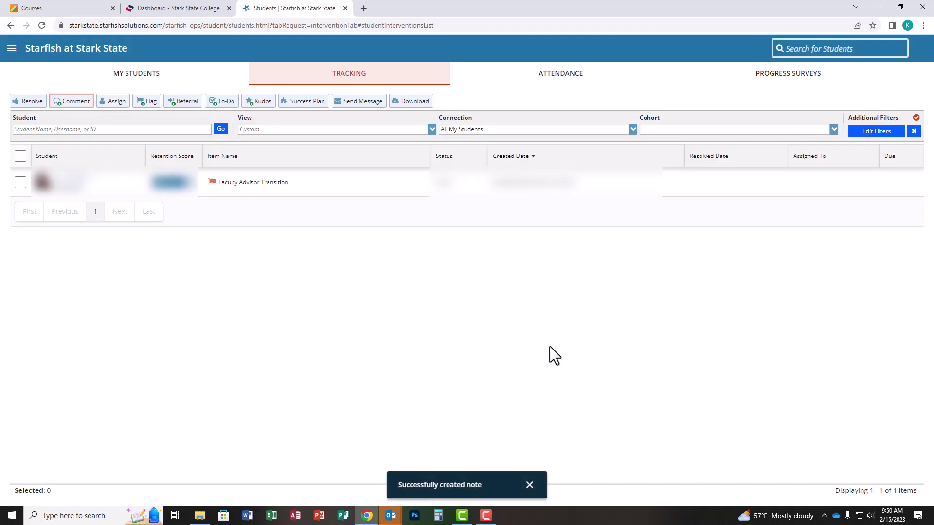
- Switch to Outlook and review the example reply to the Starfish faculty advisor note, including the quoted original message, and minimize it
left_click(391, 516)
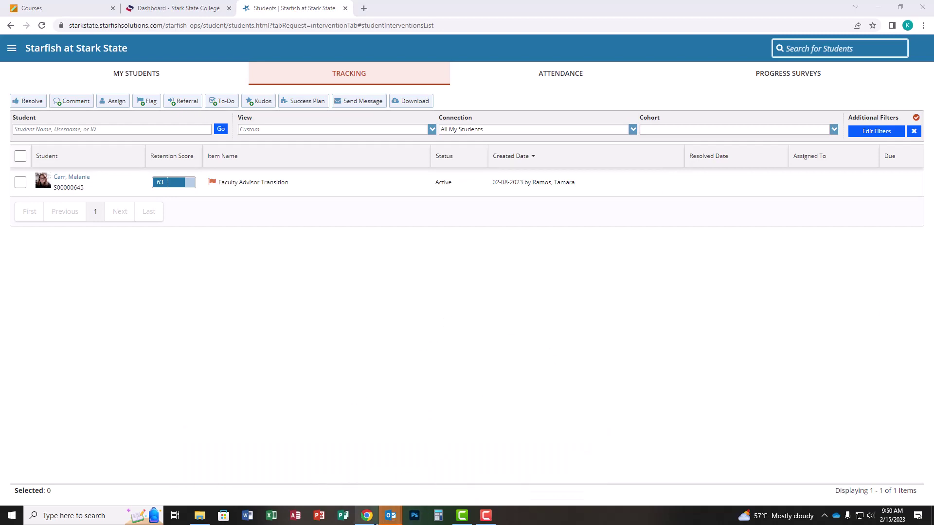
left_click(368, 517)
mouse_move(381, 523)
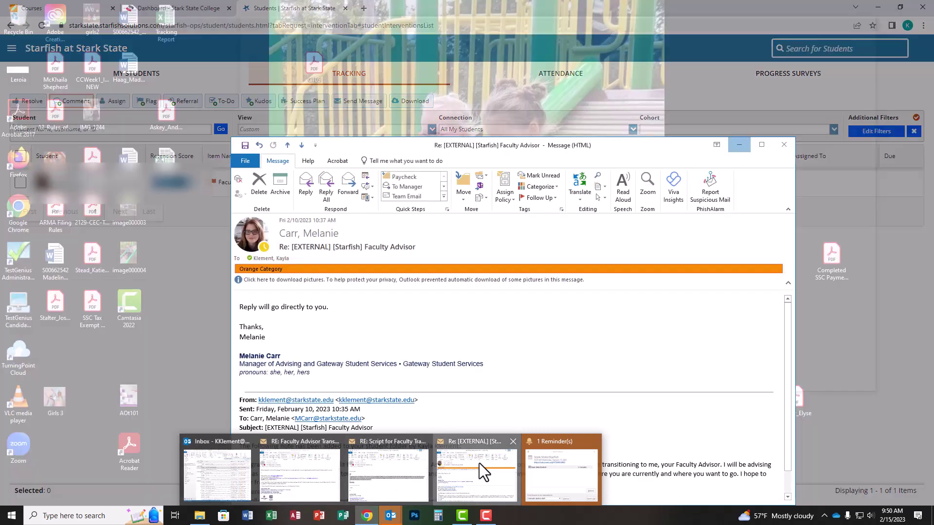
left_click(479, 463)
left_click_drag(542, 153, 525, 55)
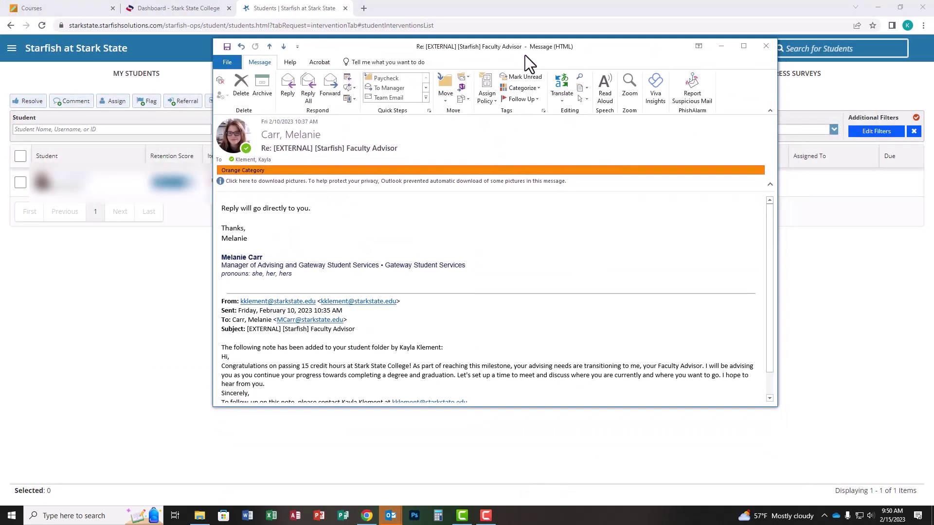
scroll(481, 288, "down", 1)
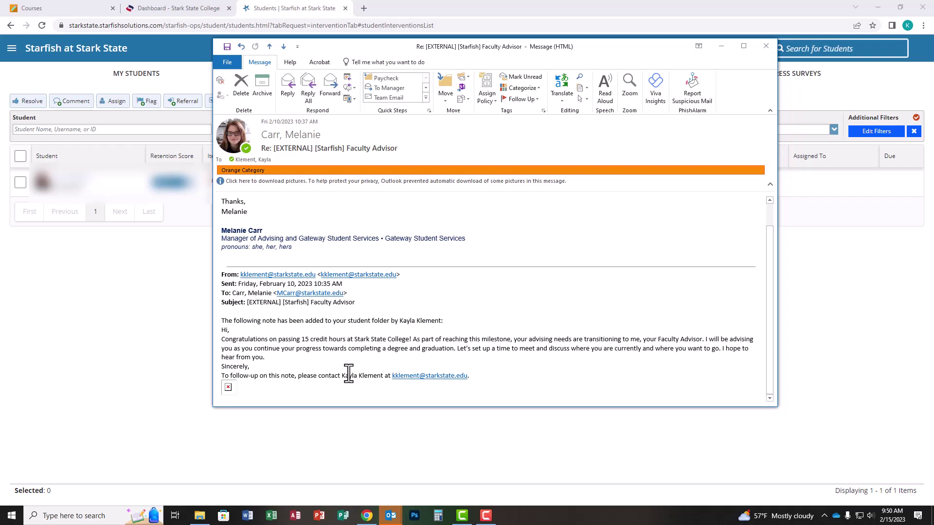
scroll(344, 240, "up", 1)
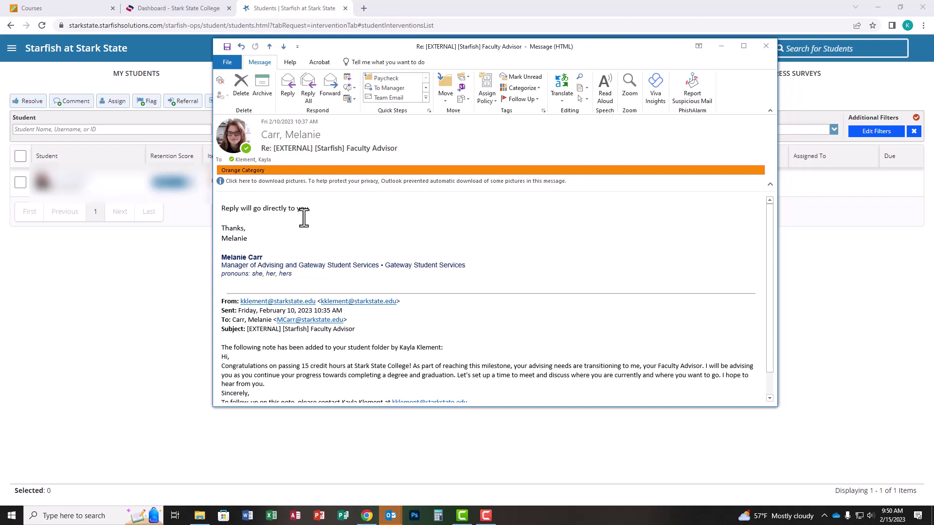
left_click(719, 47)
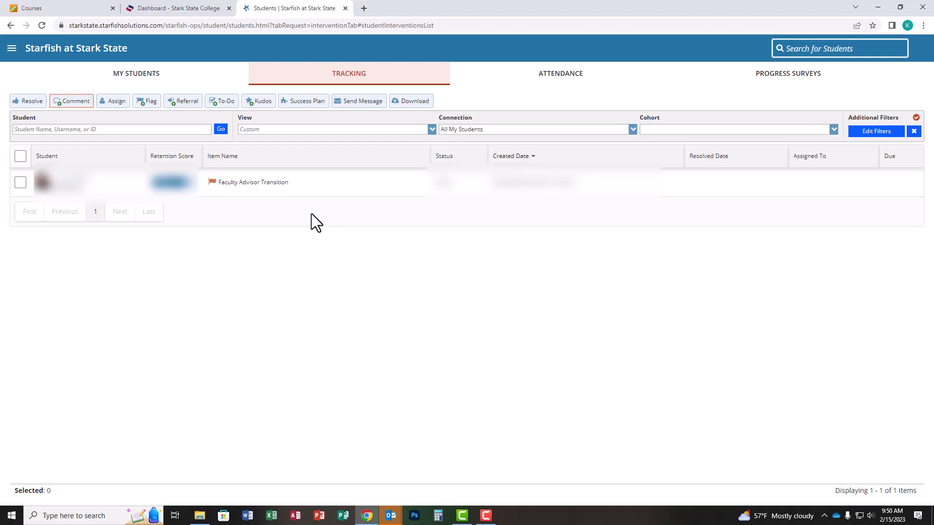
- Resolve the selected Faculty Advisor Transition flag with the reason "Student was contacted or a message sent with instructions" and no message to the flag raiser
left_click(20, 156)
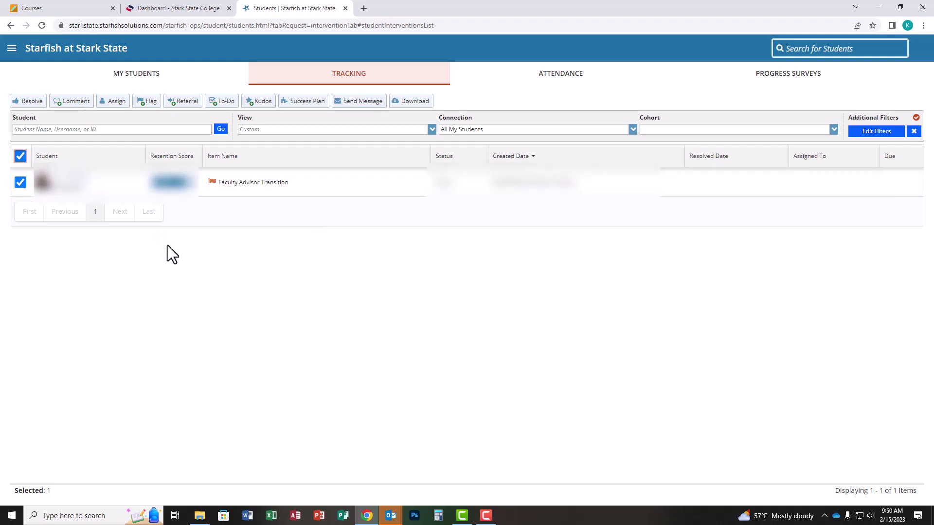
left_click(26, 101)
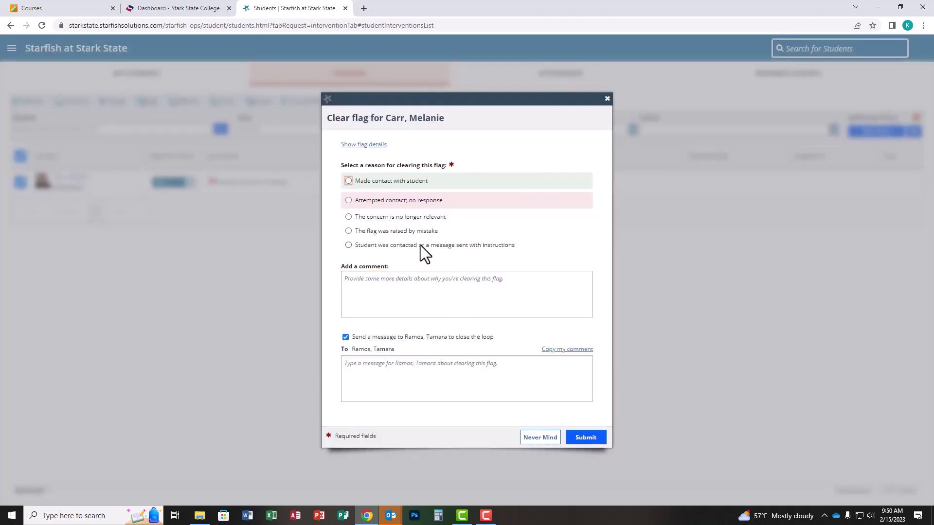
left_click(420, 245)
left_click(346, 338)
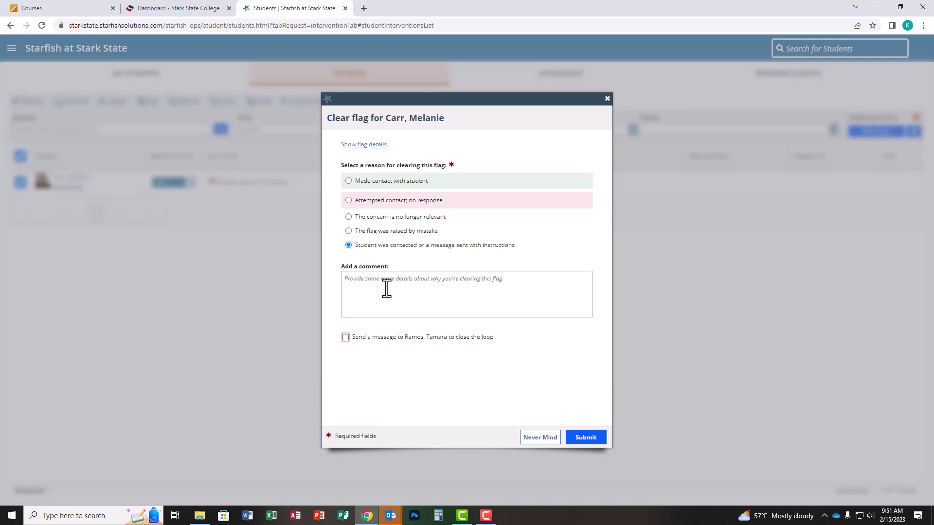